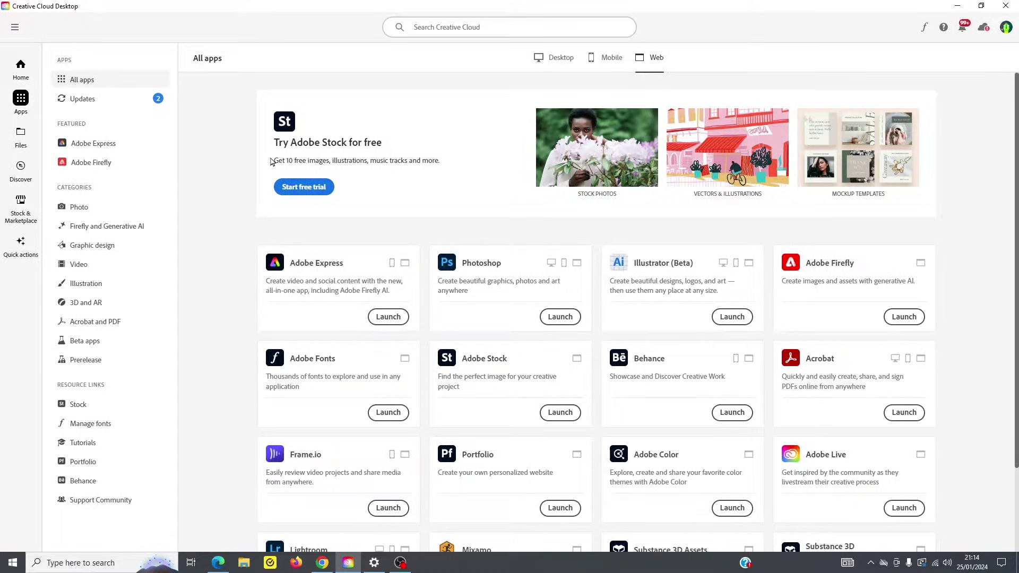
# In Preferences > Appearance, preview Dark and Light, then set the theme to Mirror your system preference
pyautogui.click(13, 28)
pyautogui.moveTo(80, 50)
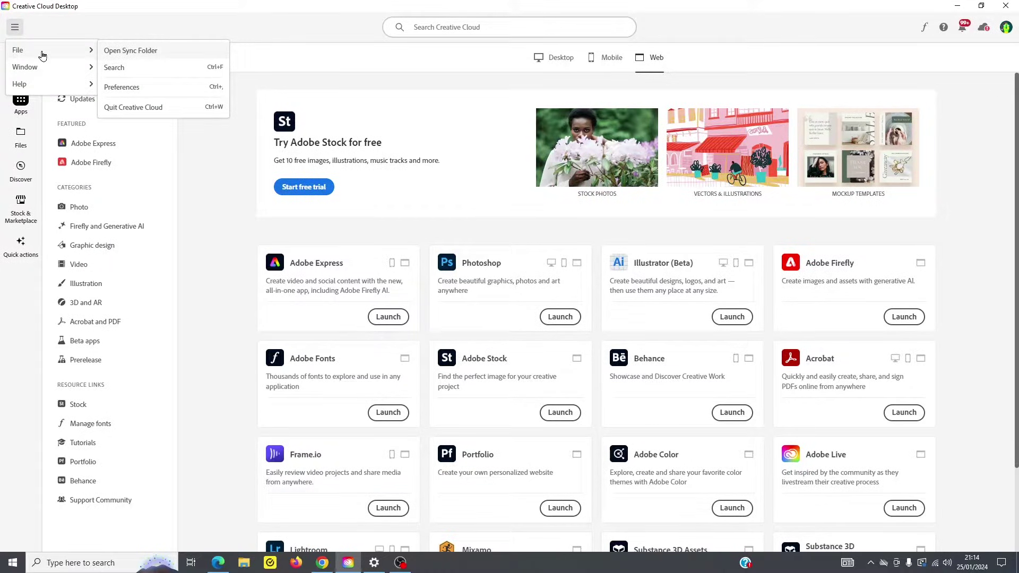
pyautogui.click(129, 93)
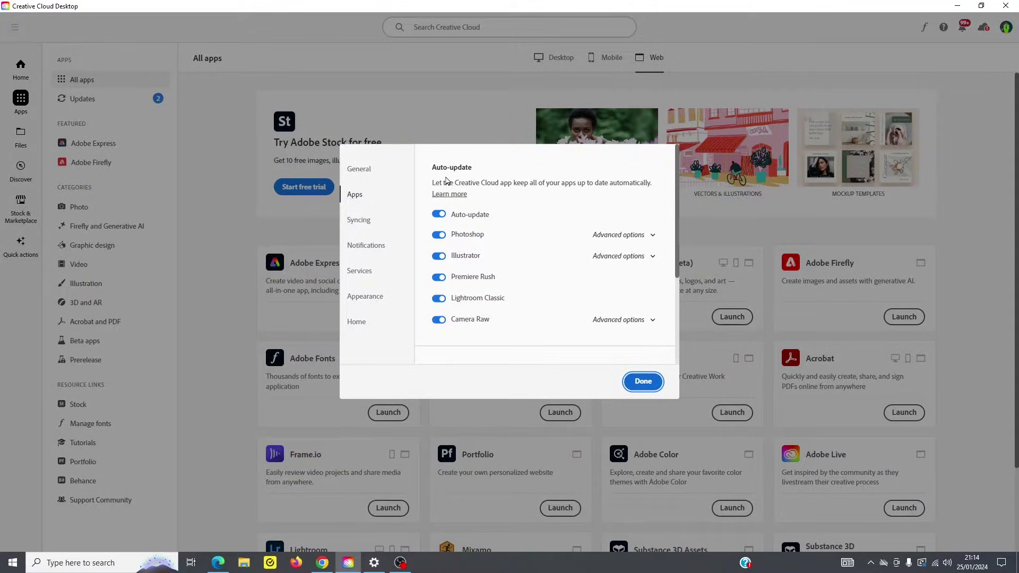
pyautogui.click(375, 298)
pyautogui.click(435, 222)
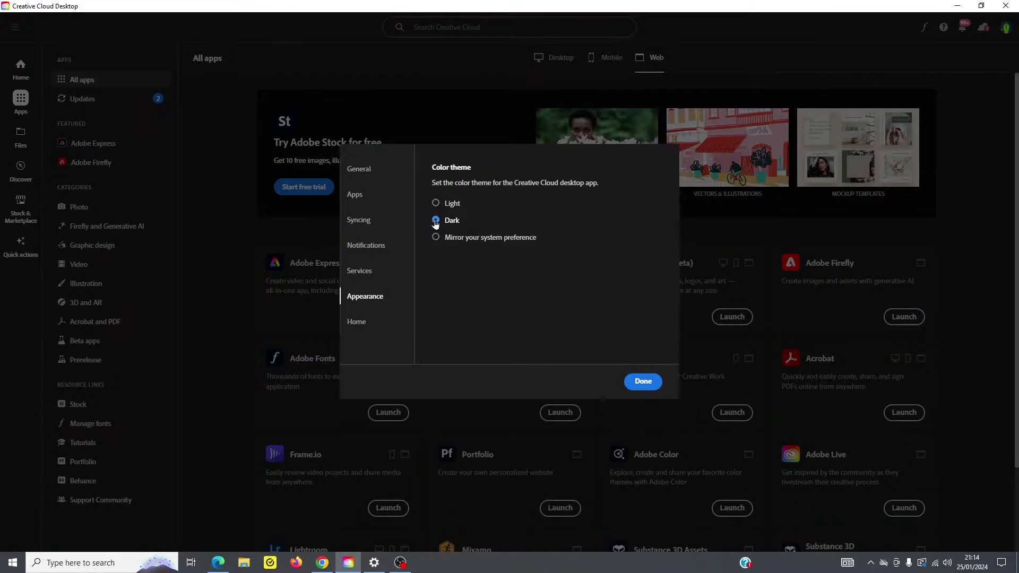
pyautogui.click(435, 203)
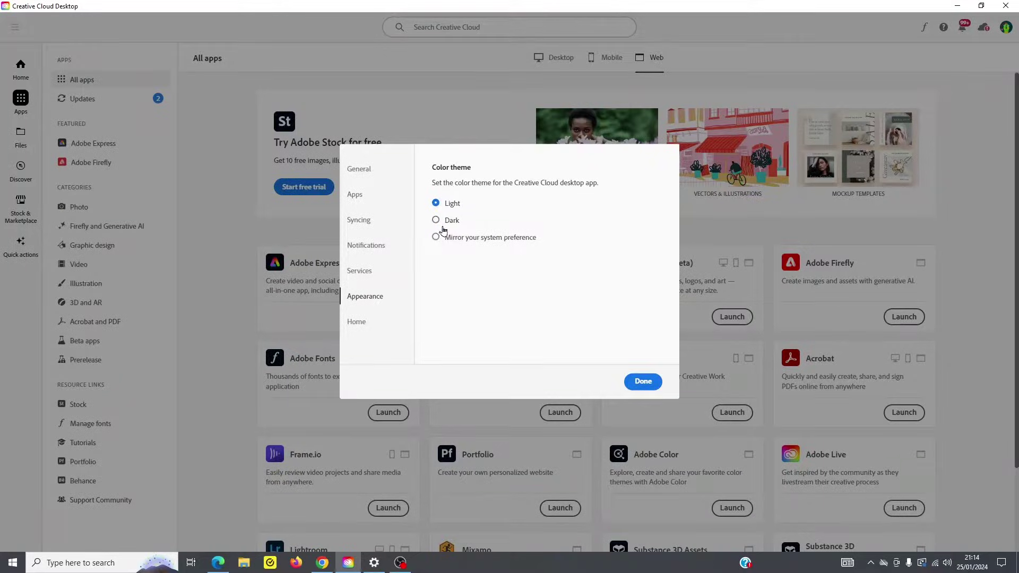
pyautogui.click(437, 239)
pyautogui.click(641, 382)
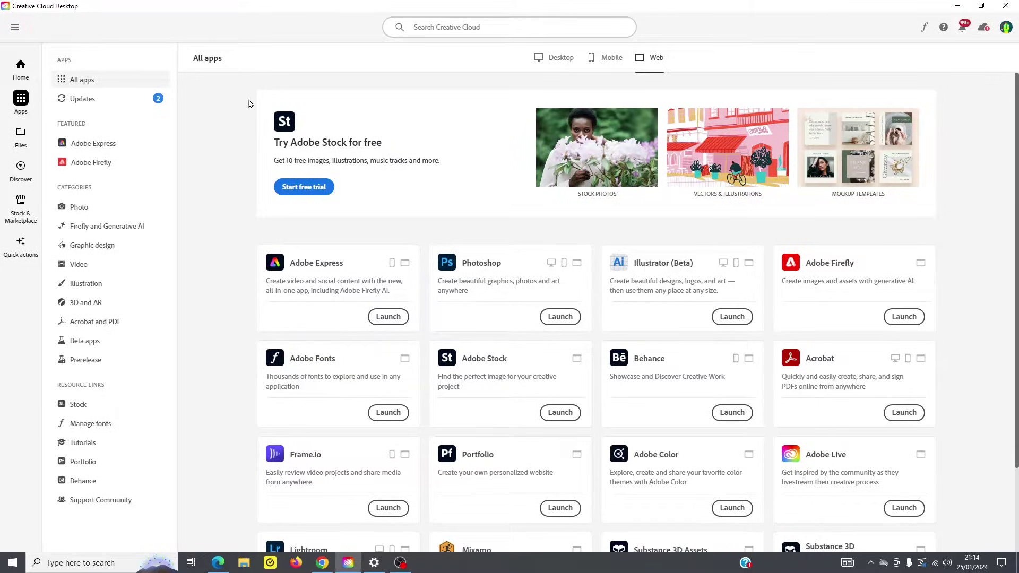
# Go to Files and show Your libraries, listing Adobe Color 2021, Ink Textures and Writing Graphics
pyautogui.click(22, 134)
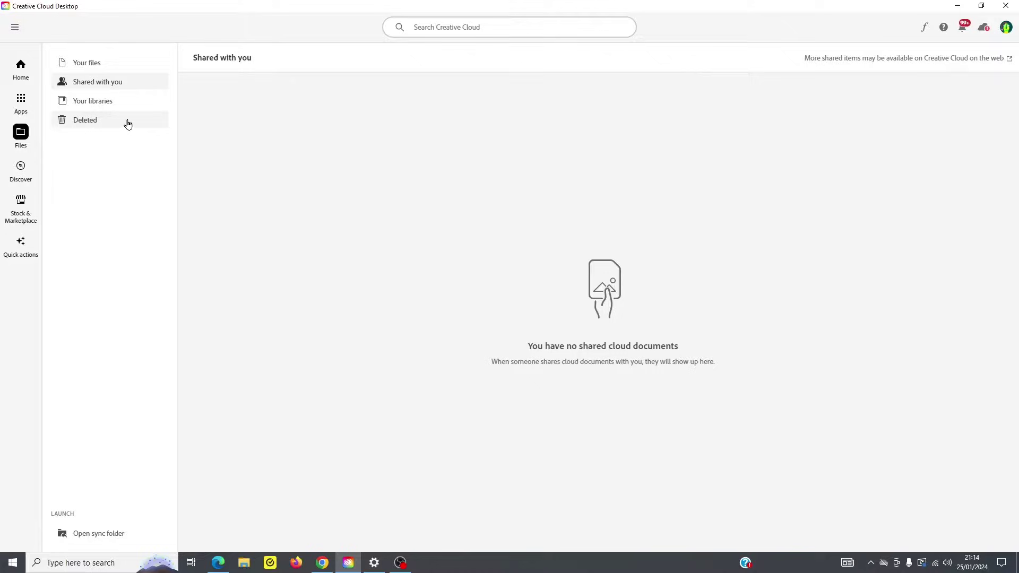
pyautogui.click(100, 104)
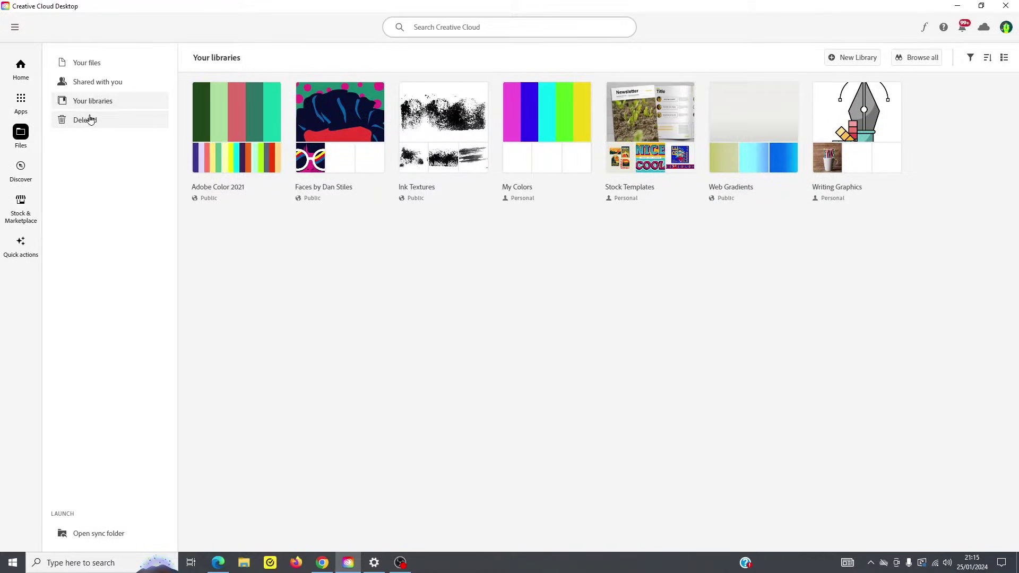
# In Discover, view Photoshop and Acrobat content, then answer 'I've never used it before' for Premiere Rush
pyautogui.click(21, 168)
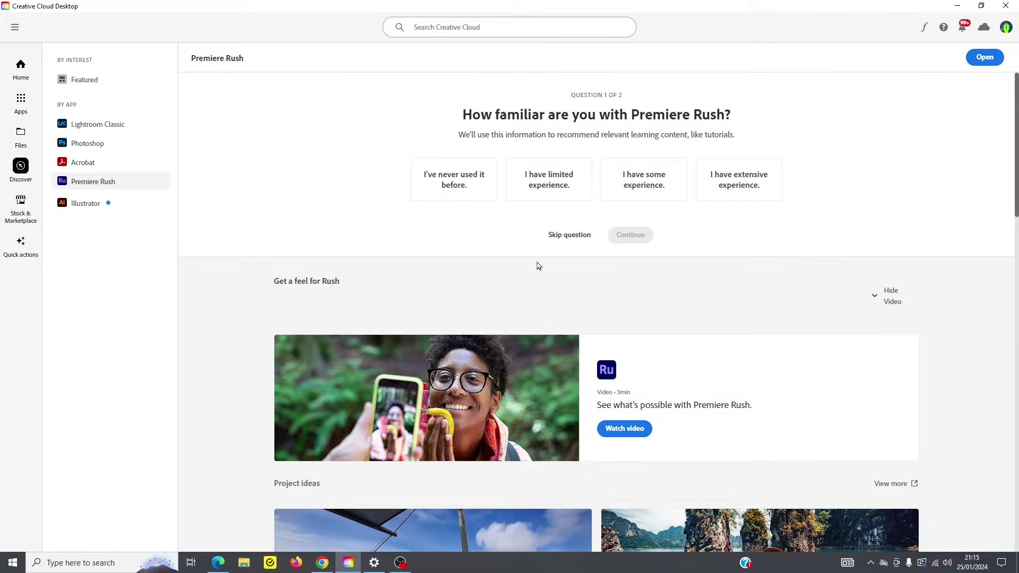
pyautogui.click(105, 146)
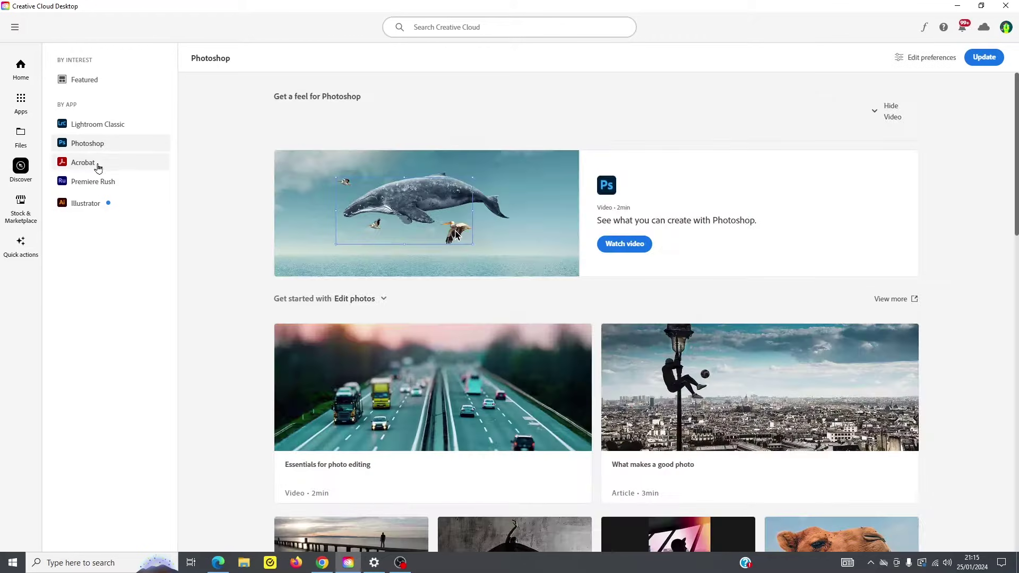
pyautogui.click(98, 163)
pyautogui.click(101, 184)
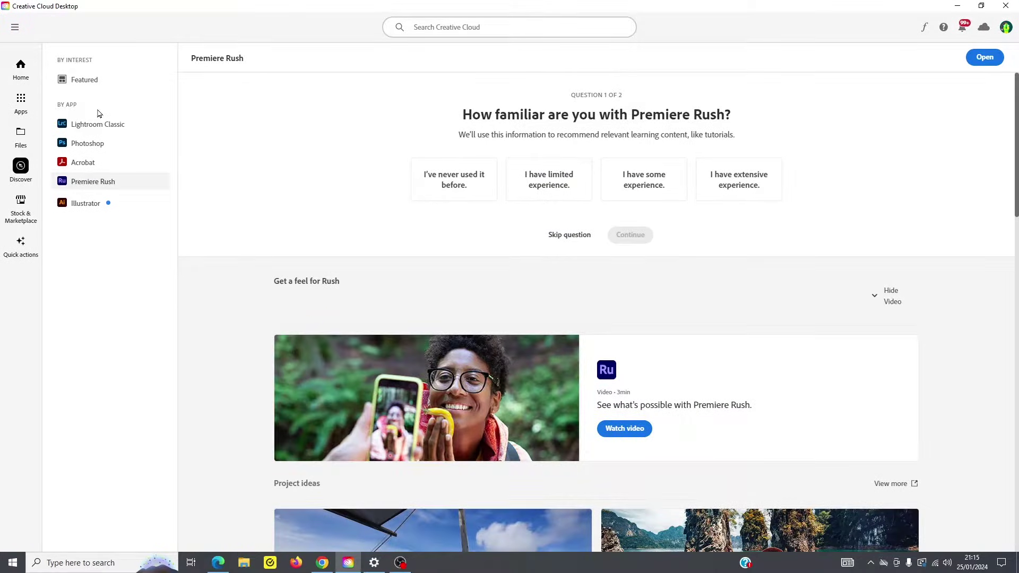
pyautogui.click(484, 183)
# Open Stock & Marketplace and browse the Photos, Illustrations, Vectors, Videos, Audio and Templates categories
pyautogui.click(21, 205)
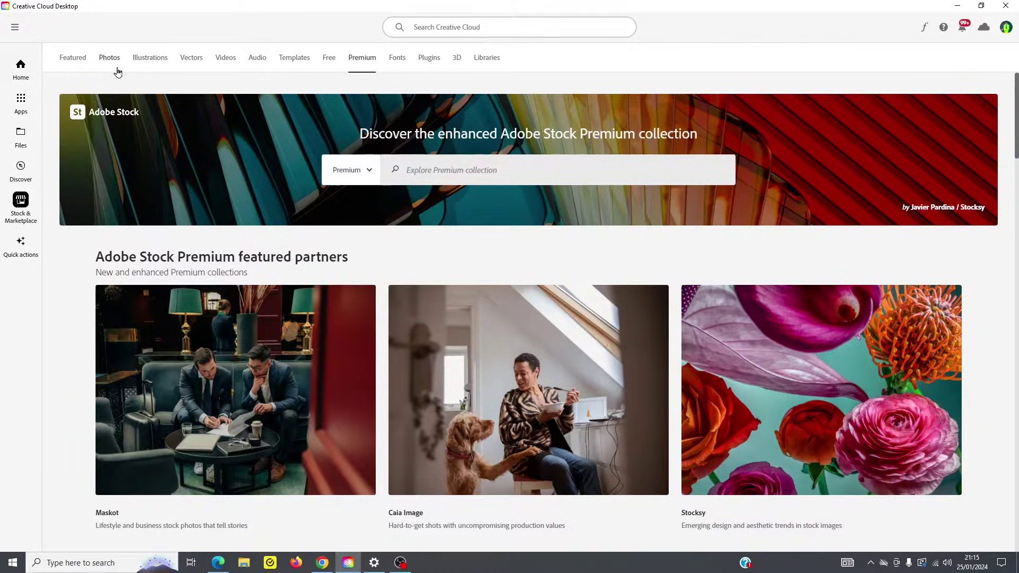
pyautogui.click(109, 63)
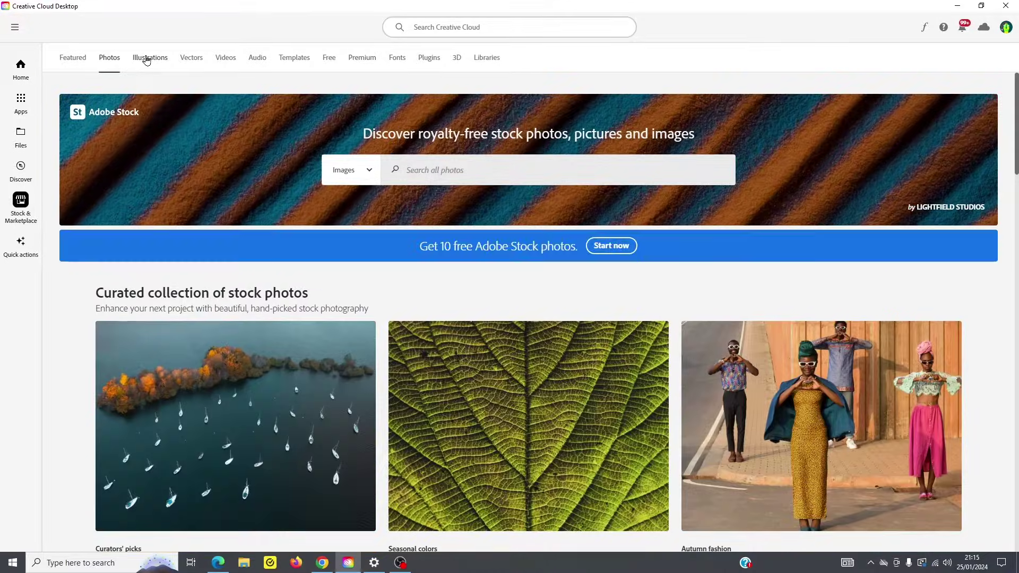
pyautogui.click(147, 61)
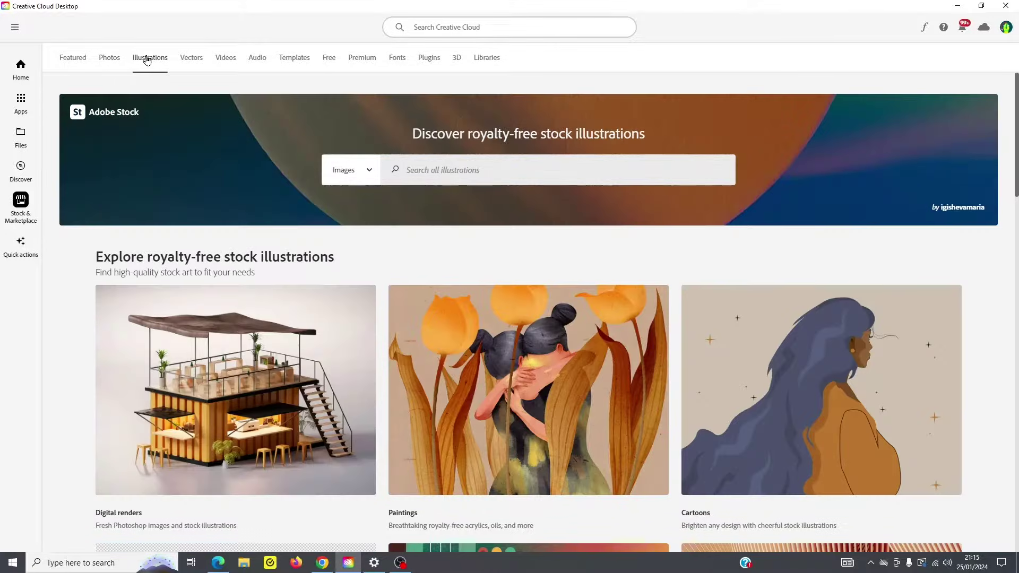
pyautogui.click(195, 62)
pyautogui.click(223, 61)
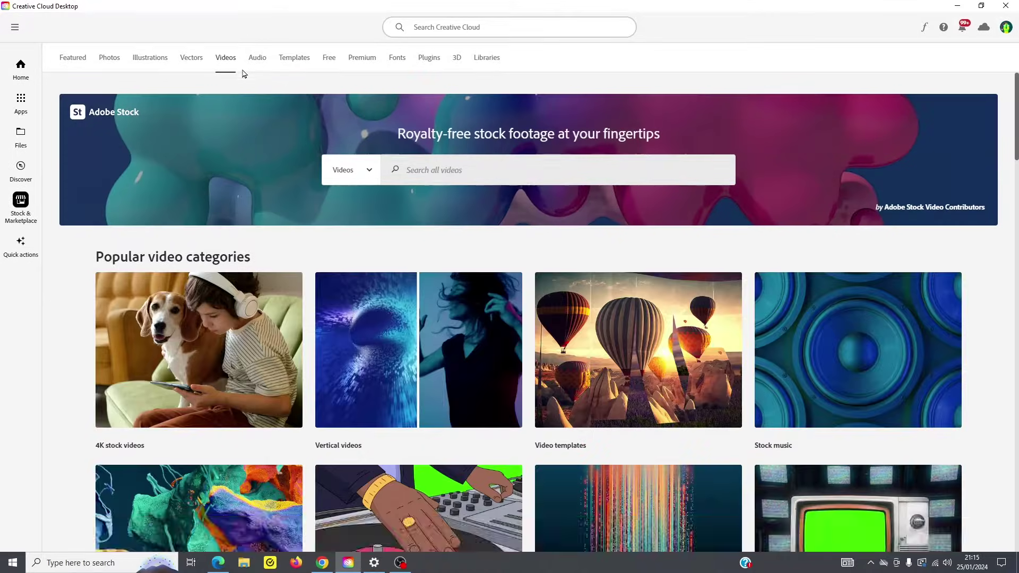
pyautogui.click(256, 61)
pyautogui.click(292, 62)
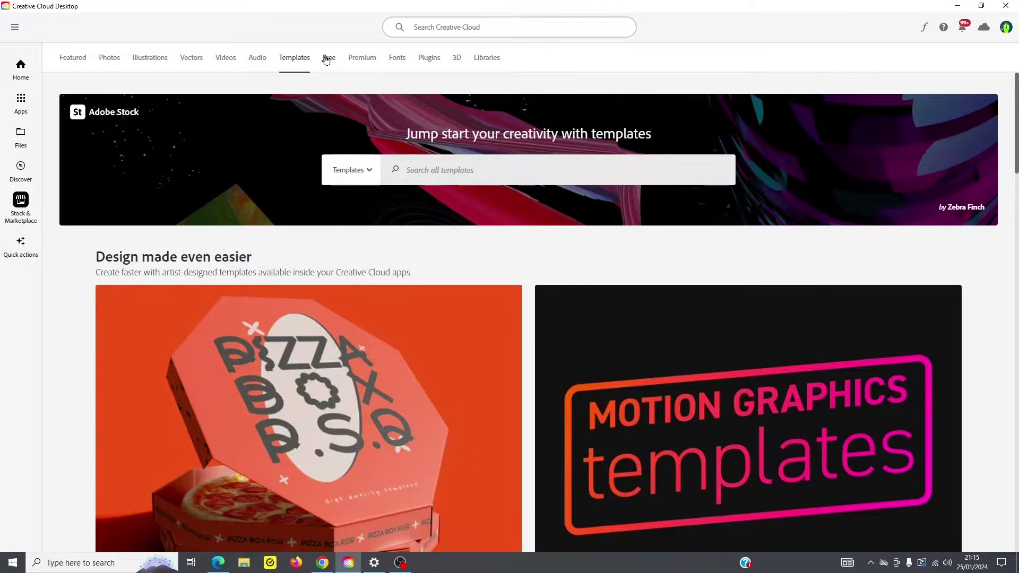
# Check the Free and Premium stock pages, ending on the Free collection
pyautogui.click(330, 63)
pyautogui.click(363, 62)
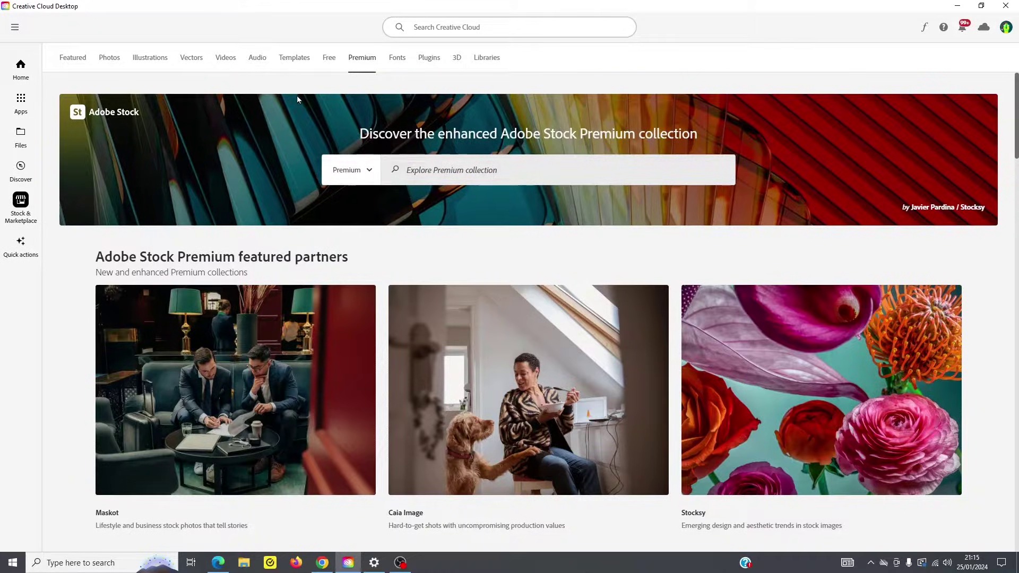
pyautogui.click(329, 65)
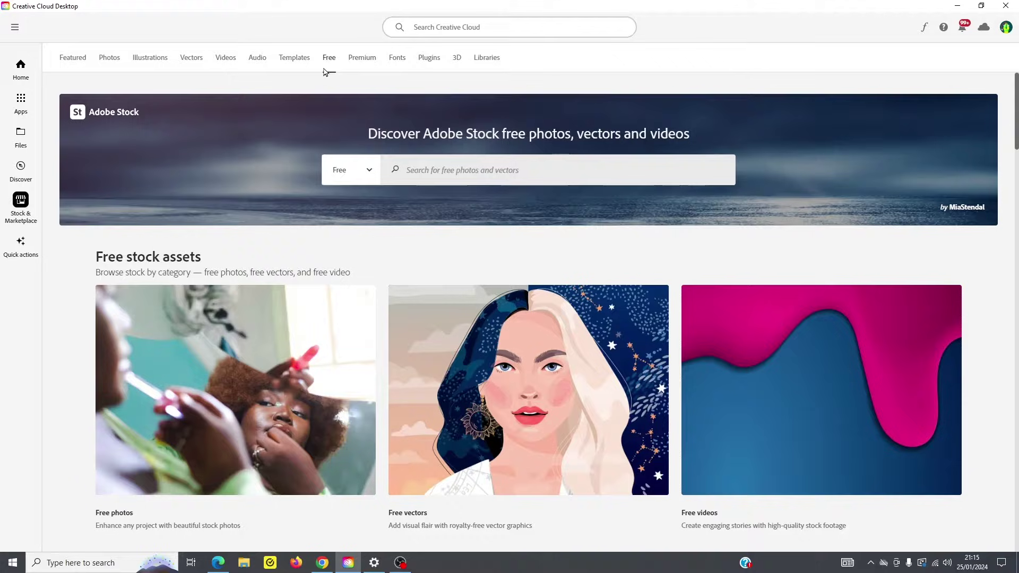
pyautogui.scroll(-10, 475, 433)
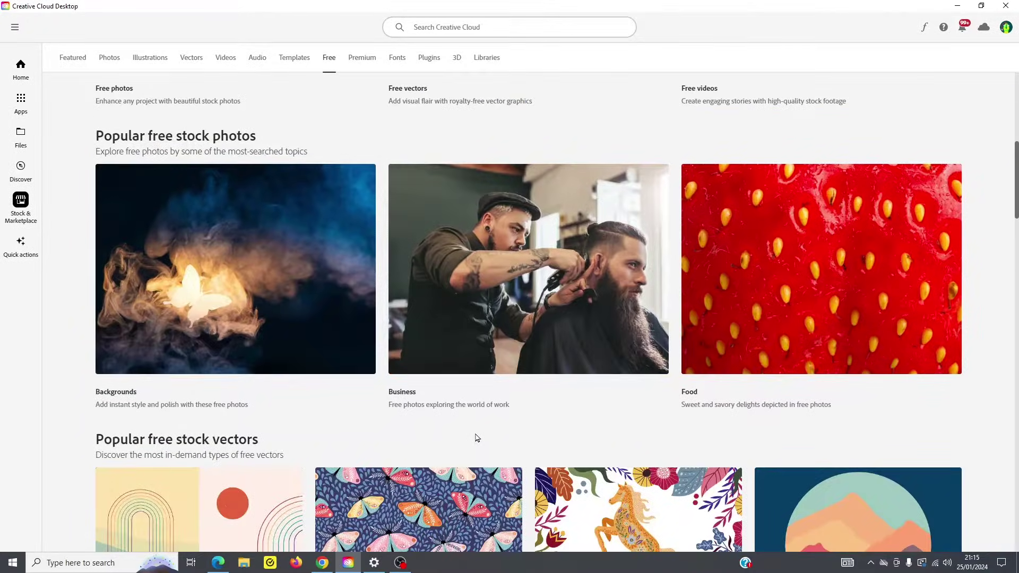
pyautogui.scroll(10, 471, 433)
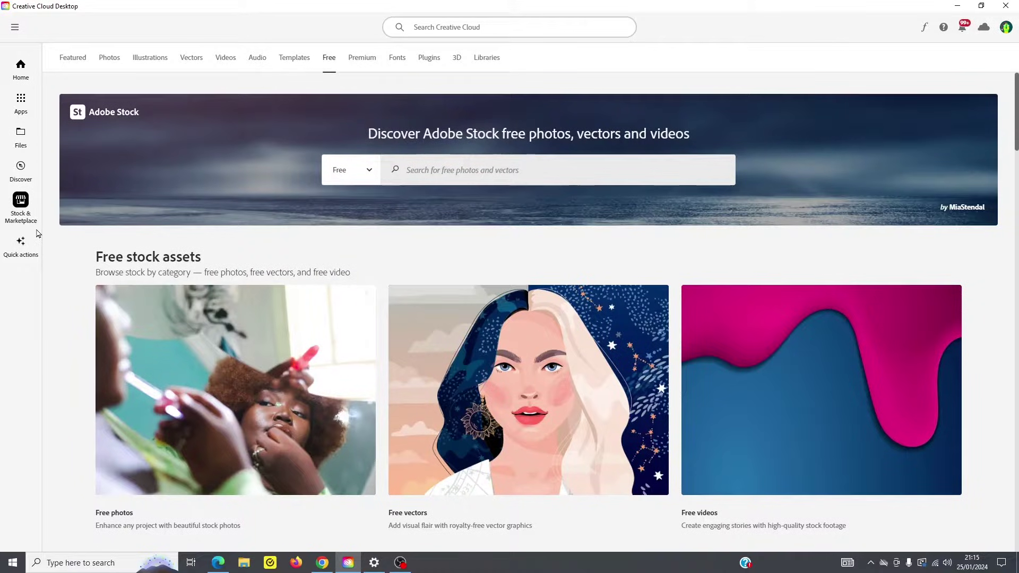
# Show all quick actions and scroll the grid down to Organize files and back to the top
pyautogui.click(19, 247)
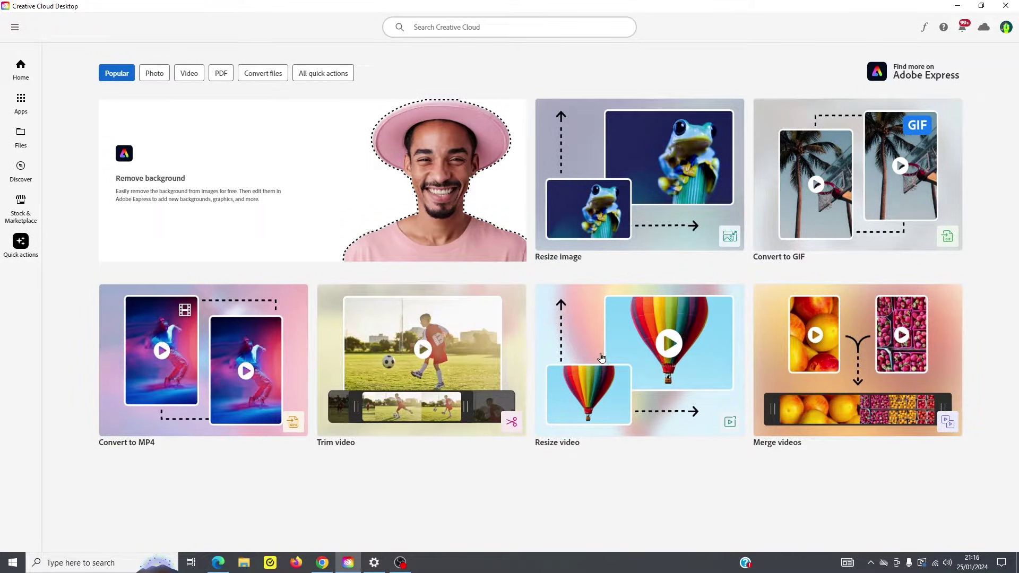
pyautogui.click(310, 71)
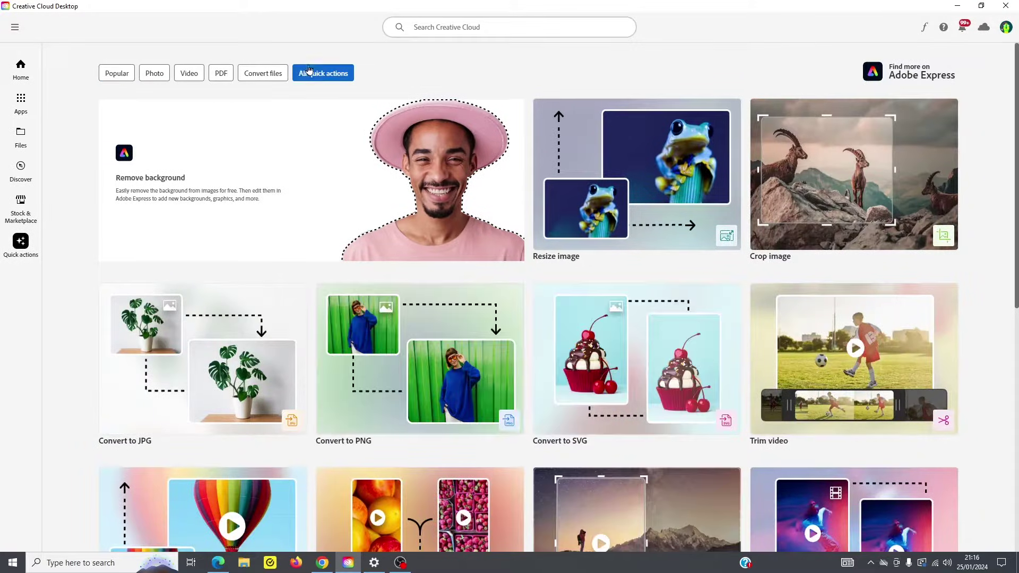
pyautogui.scroll(-4, 308, 77)
pyautogui.scroll(4, 307, 82)
pyautogui.scroll(-3, 414, 331)
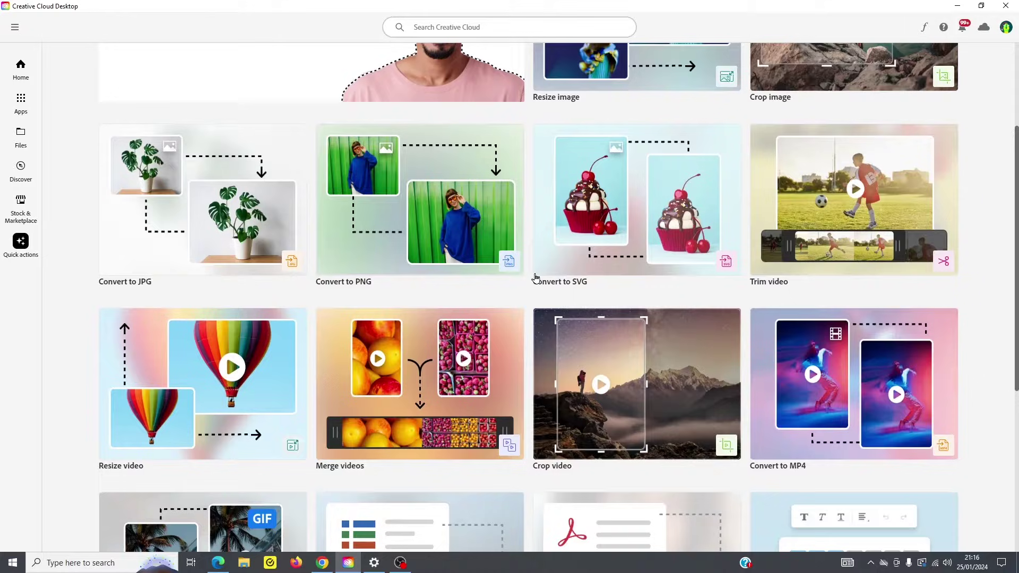
pyautogui.scroll(-1, 477, 316)
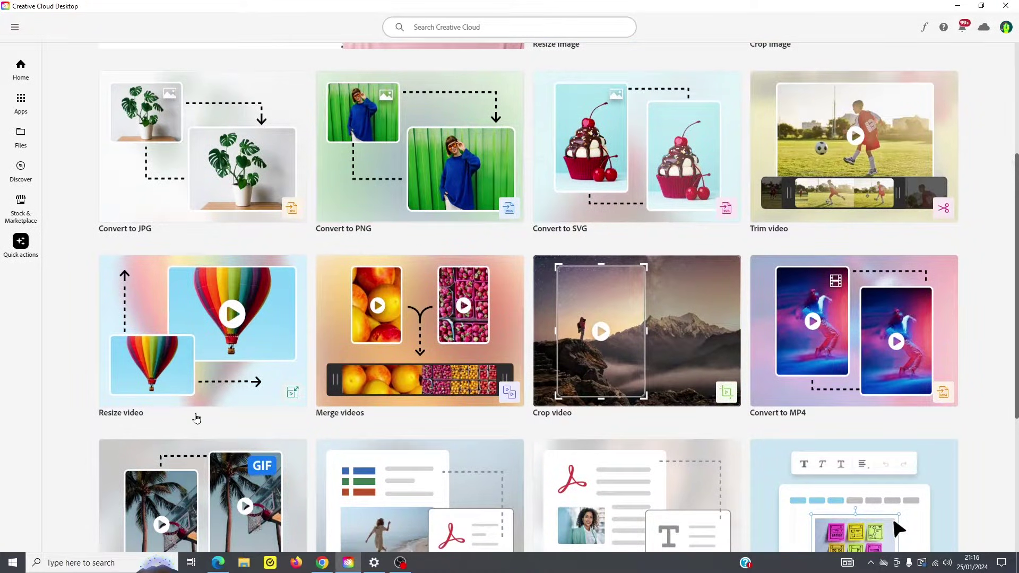
pyautogui.scroll(-5, 216, 348)
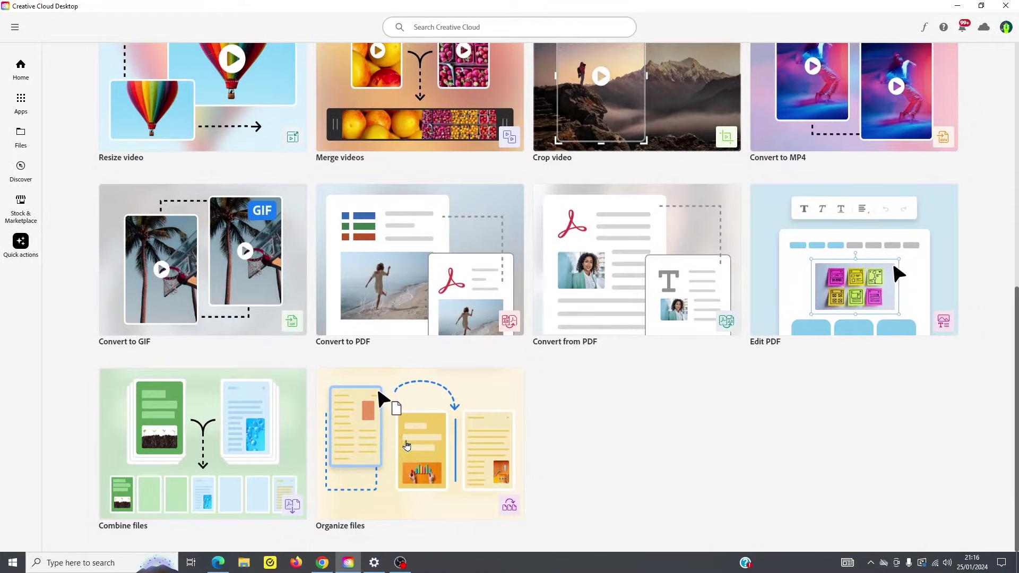
pyautogui.scroll(10, 697, 455)
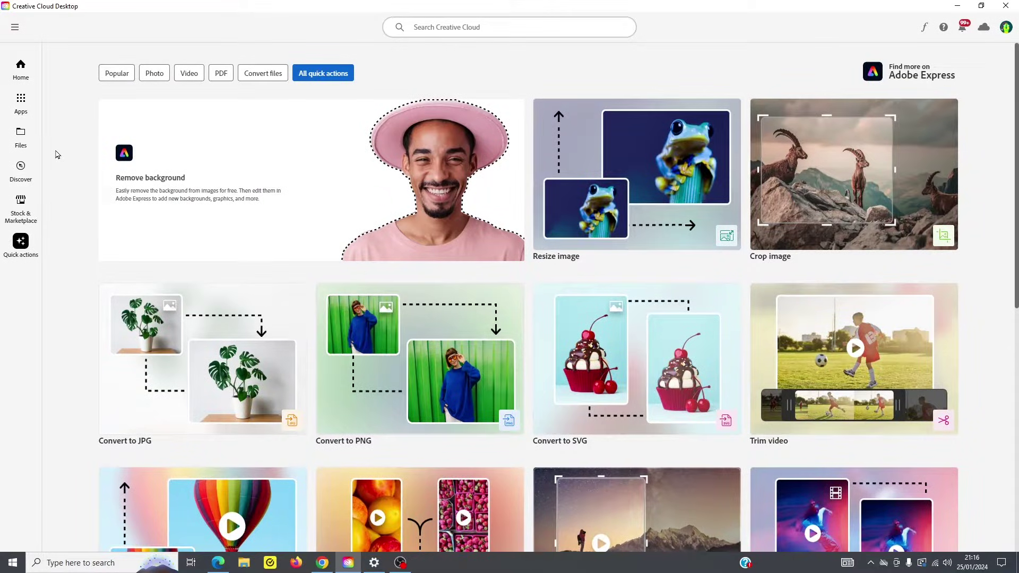
# Check the Updates list and the Graphic design category, then return to All apps
pyautogui.click(20, 101)
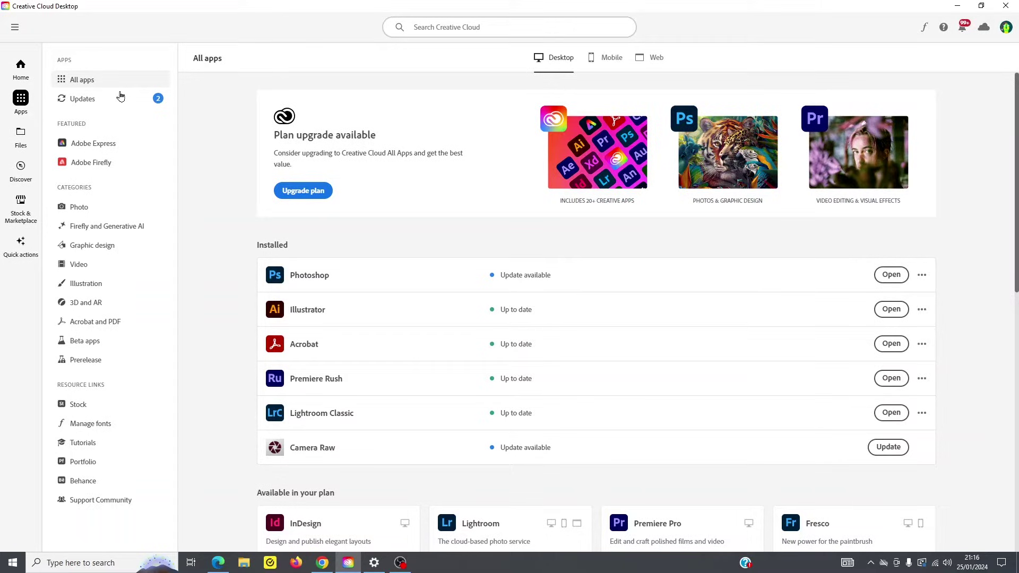
pyautogui.click(87, 101)
pyautogui.click(83, 83)
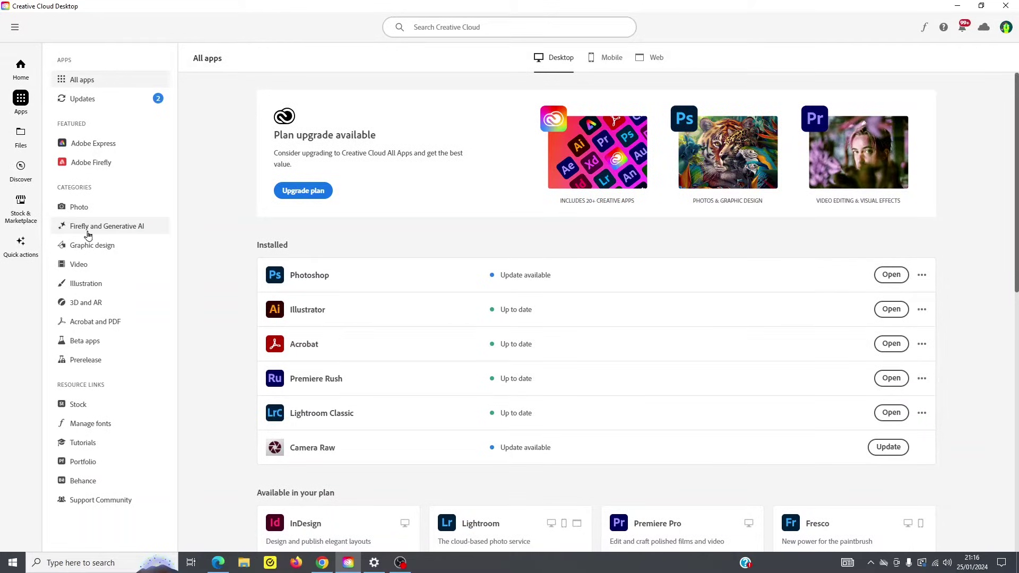
pyautogui.click(92, 249)
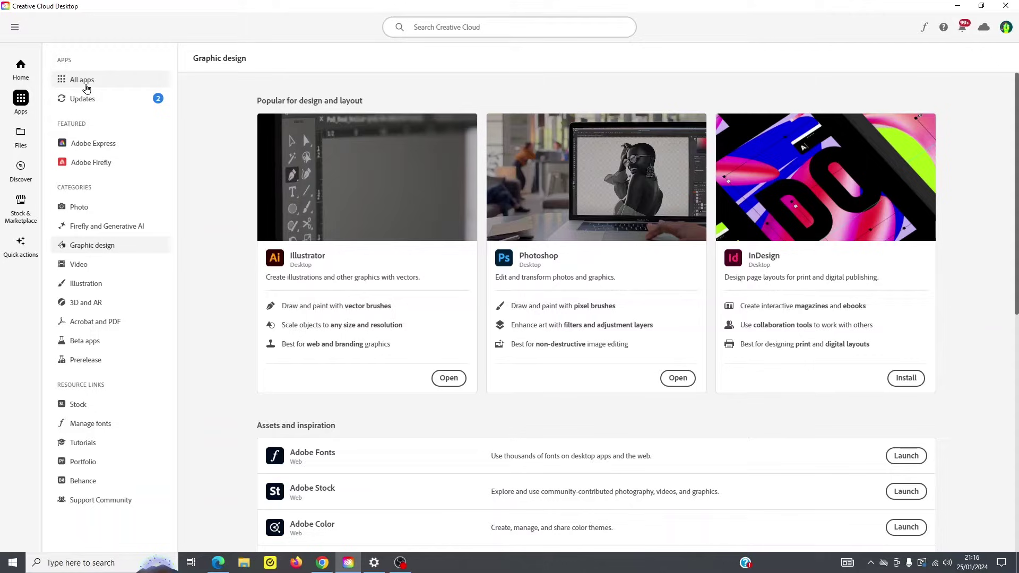
pyautogui.click(85, 85)
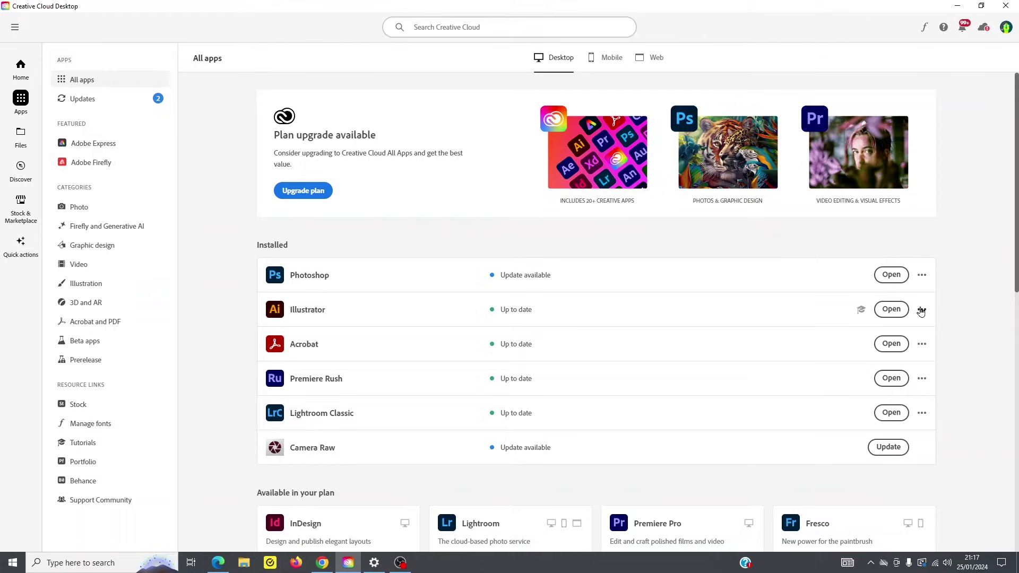
pyautogui.click(923, 311)
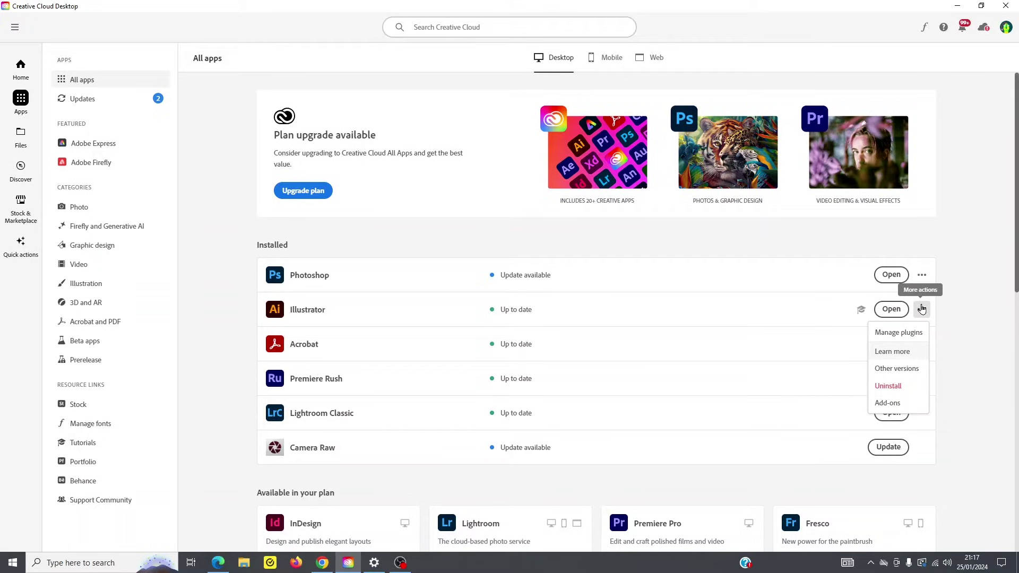
pyautogui.click(912, 370)
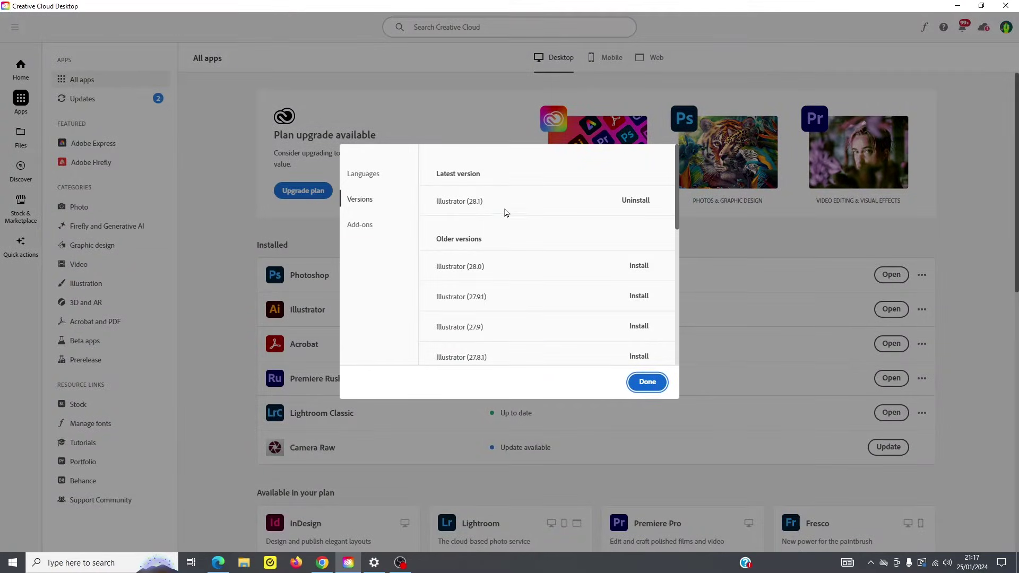
pyautogui.scroll(-1, 494, 327)
pyautogui.scroll(-3, 493, 327)
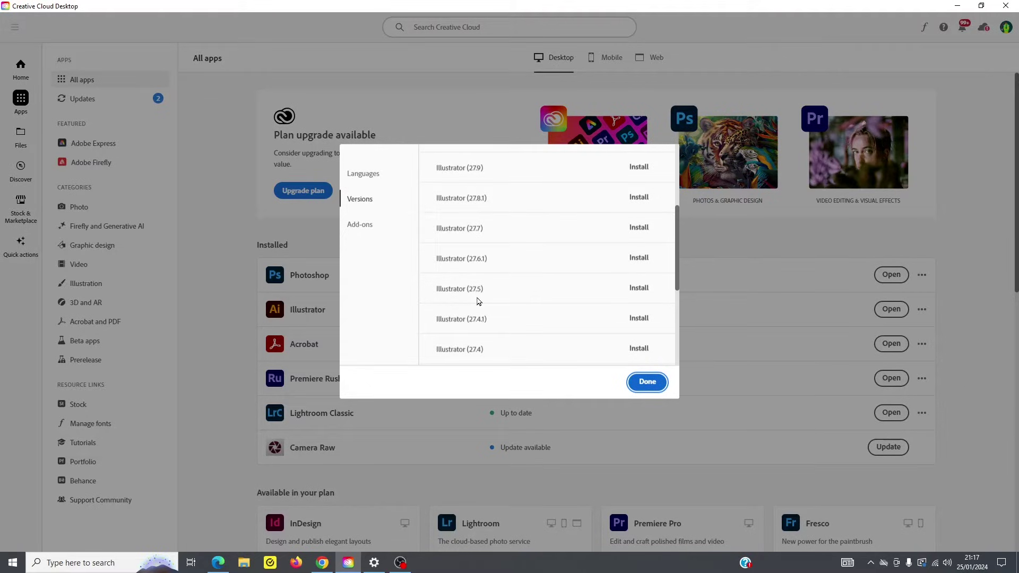
pyautogui.scroll(2, 478, 301)
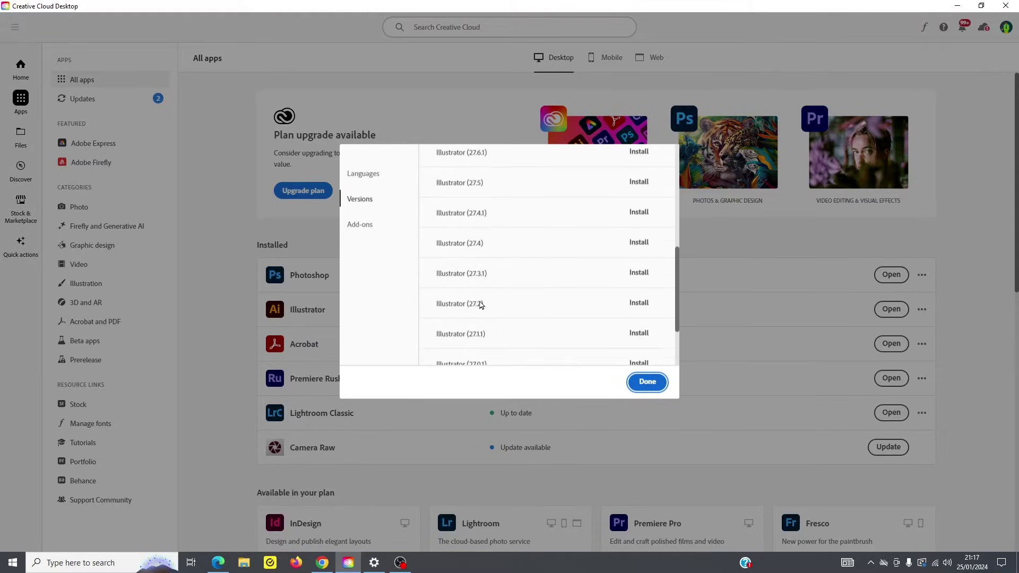
pyautogui.scroll(1, 479, 306)
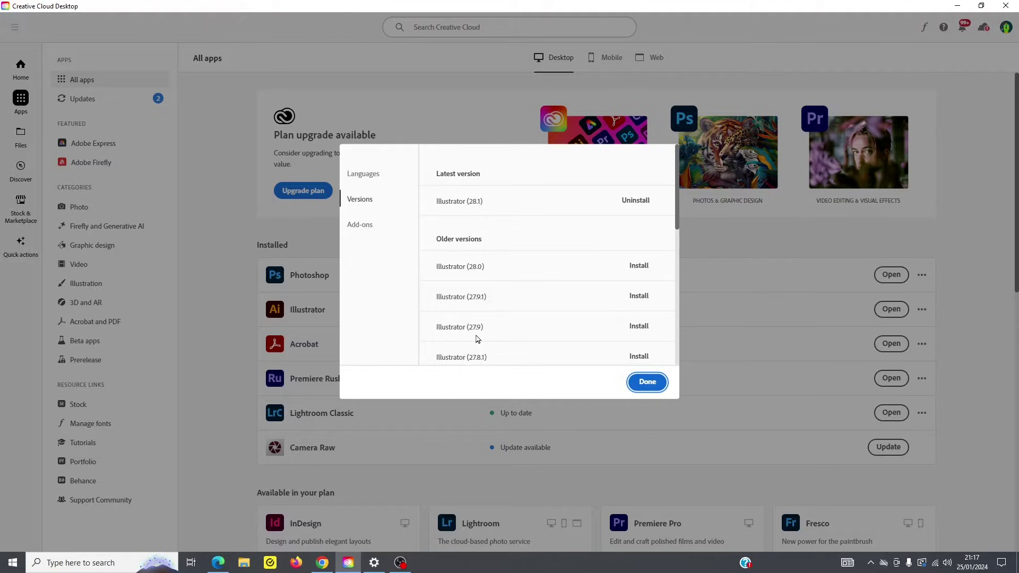
pyautogui.scroll(-2, 477, 334)
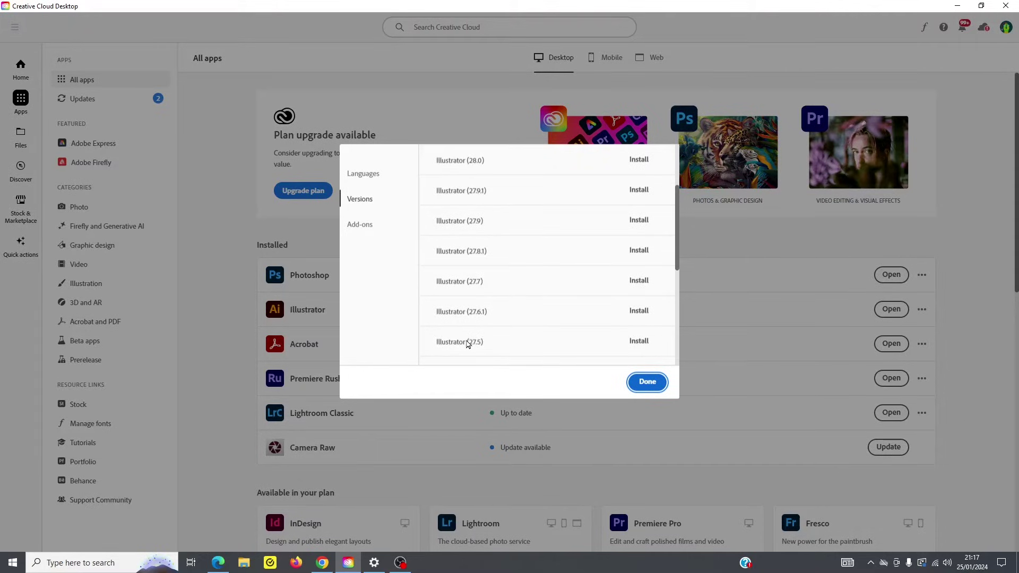
pyautogui.click(355, 175)
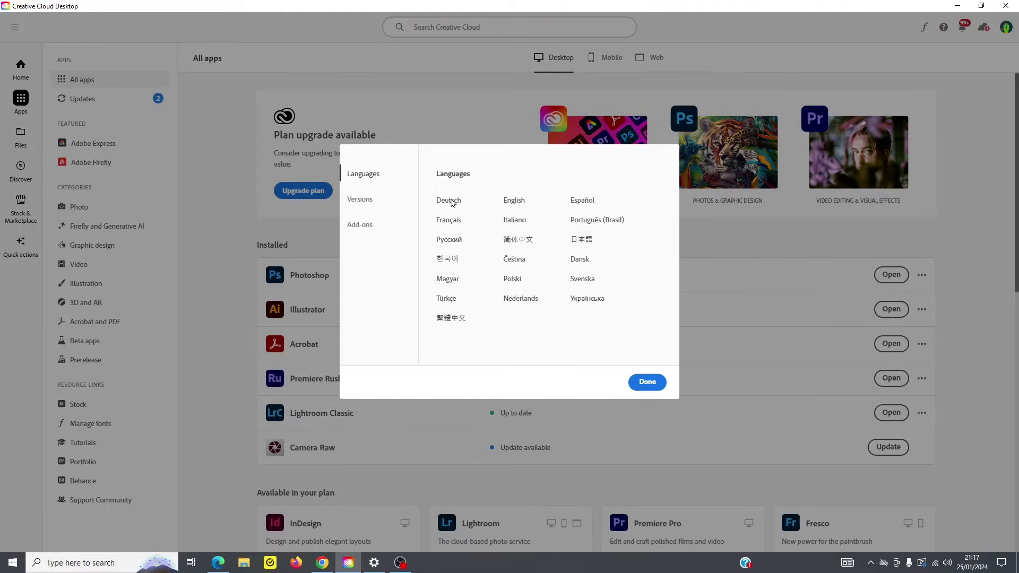
pyautogui.click(646, 383)
pyautogui.click(924, 277)
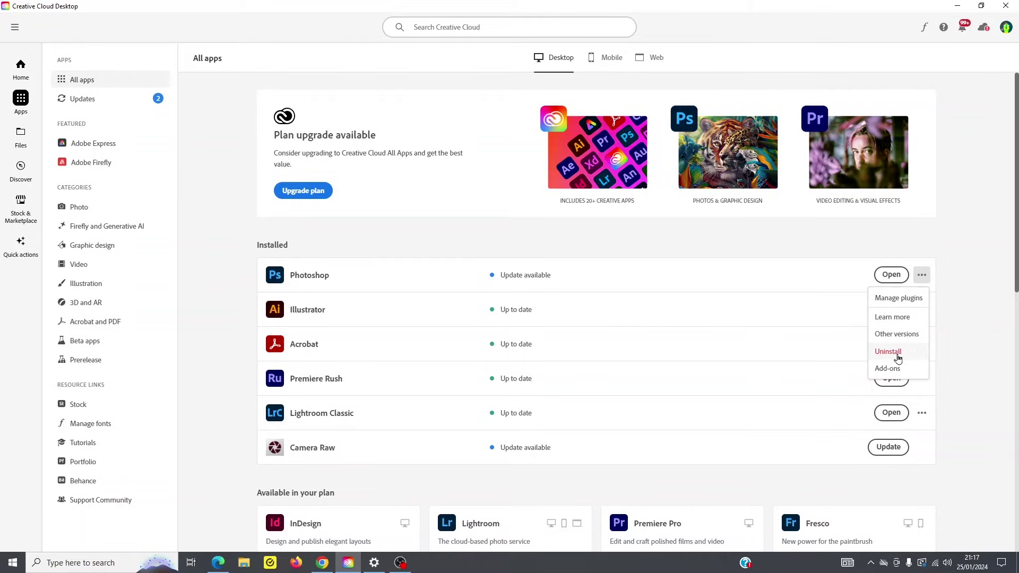
pyautogui.press('Escape')
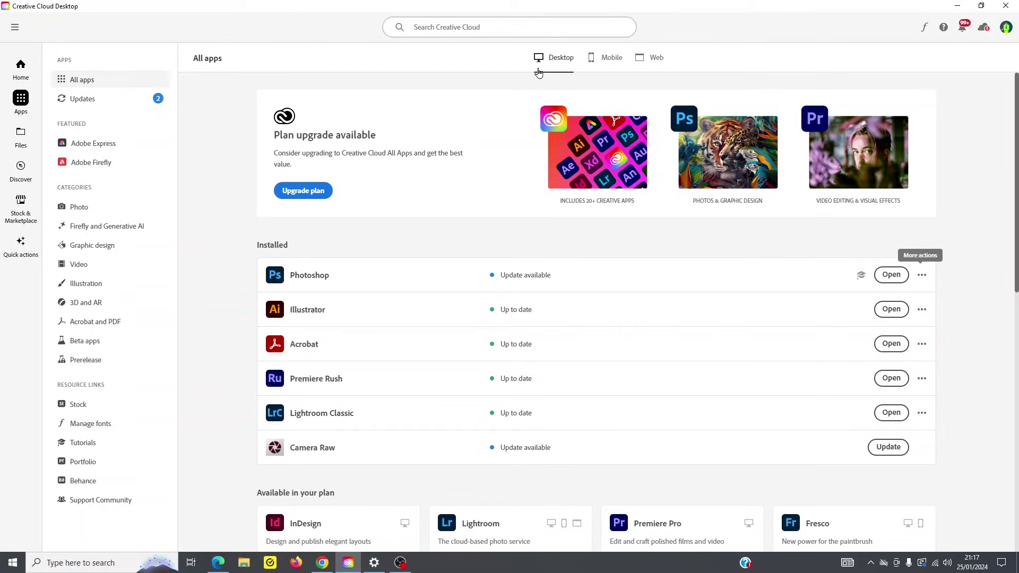
# Review the apps listed under the Mobile tab
pyautogui.click(608, 60)
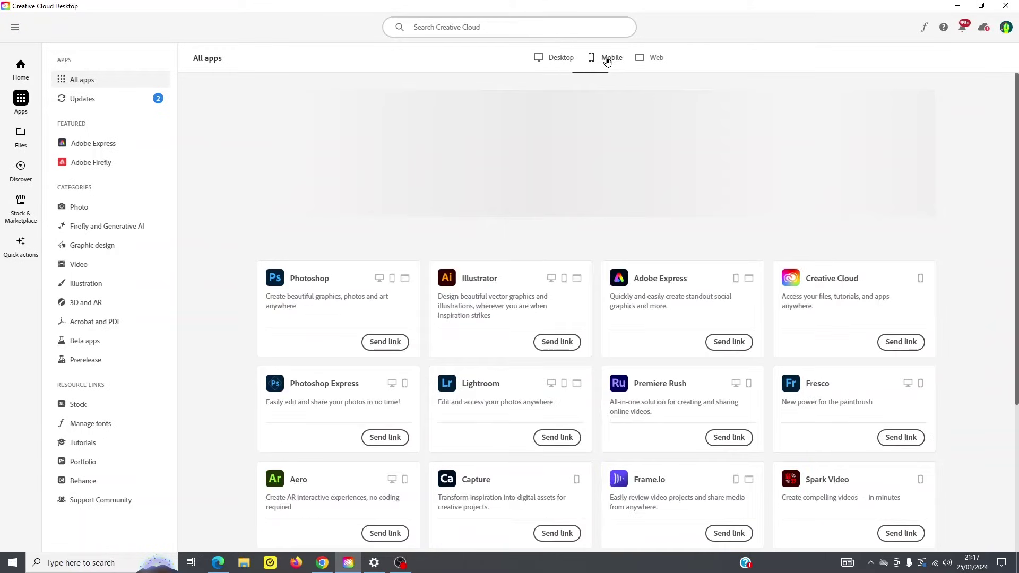
pyautogui.click(651, 60)
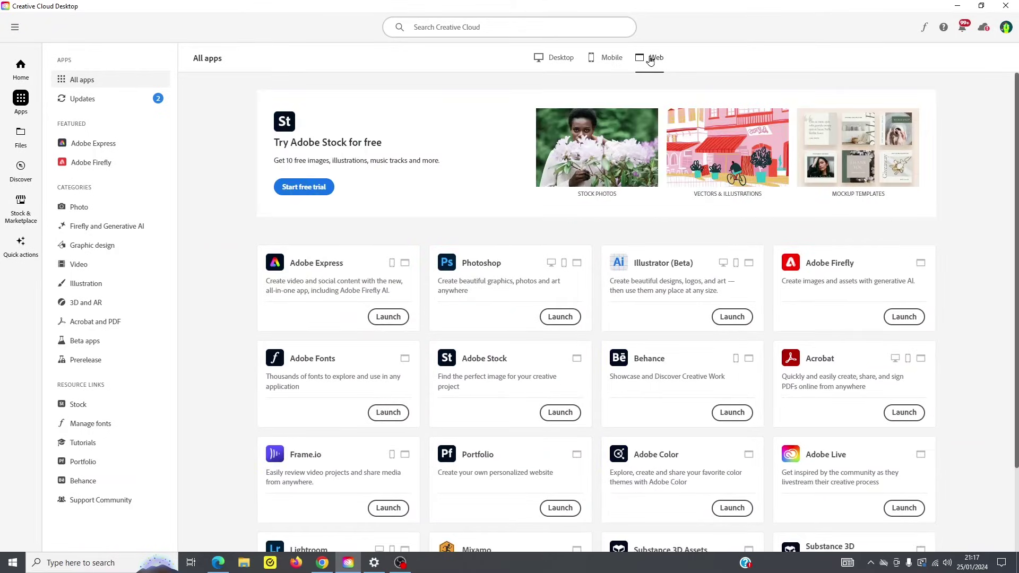
pyautogui.click(609, 57)
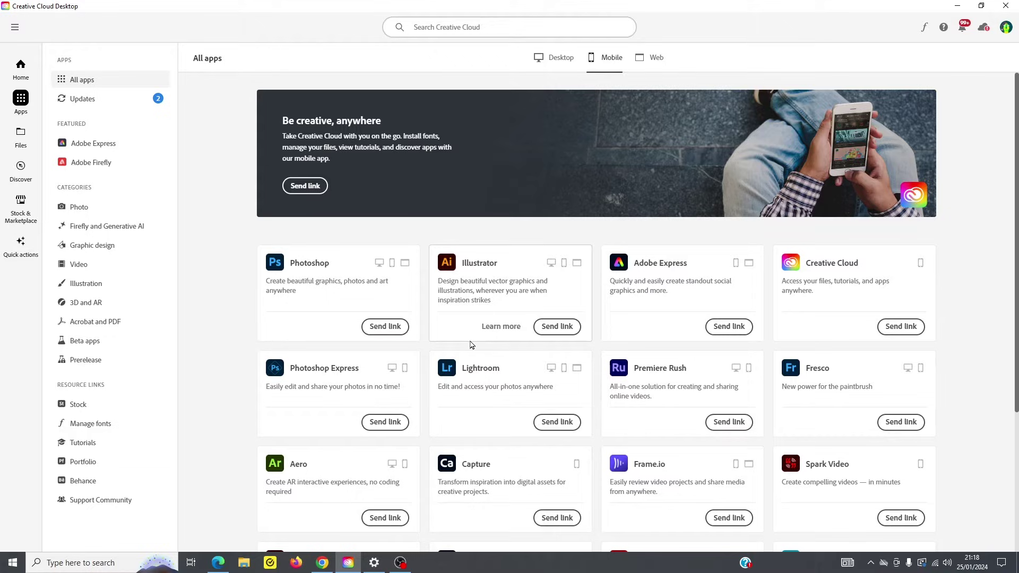
pyautogui.scroll(-2, 478, 348)
pyautogui.scroll(2, 488, 380)
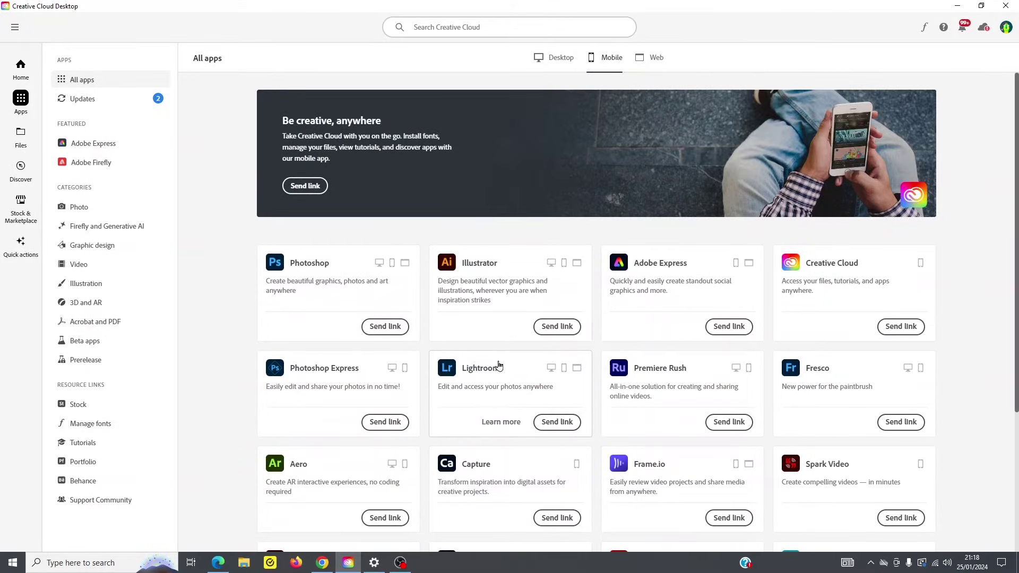
# Start and cancel sending an Illustrator mobile link, then show the Web apps list
pyautogui.click(556, 327)
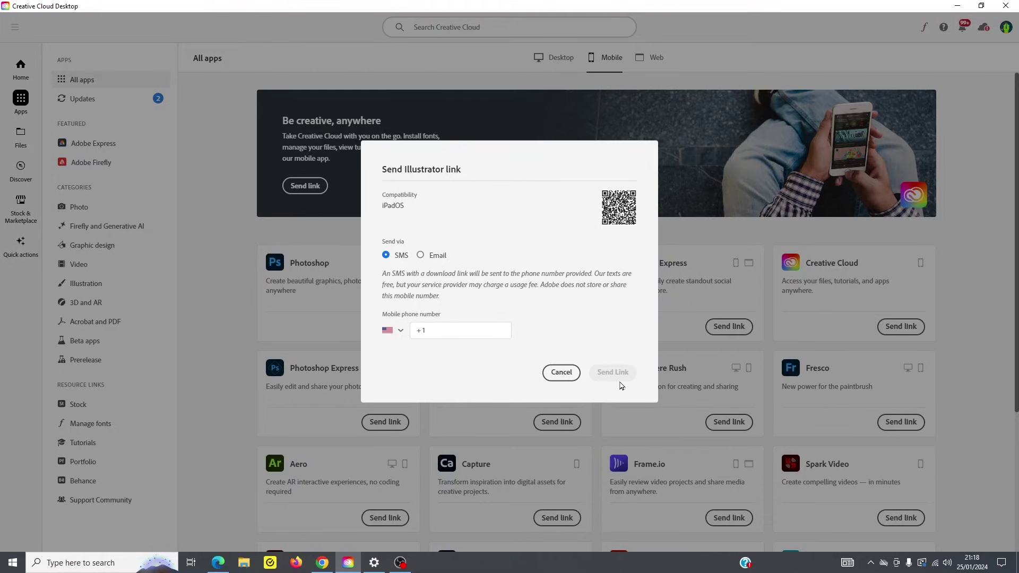
pyautogui.click(561, 373)
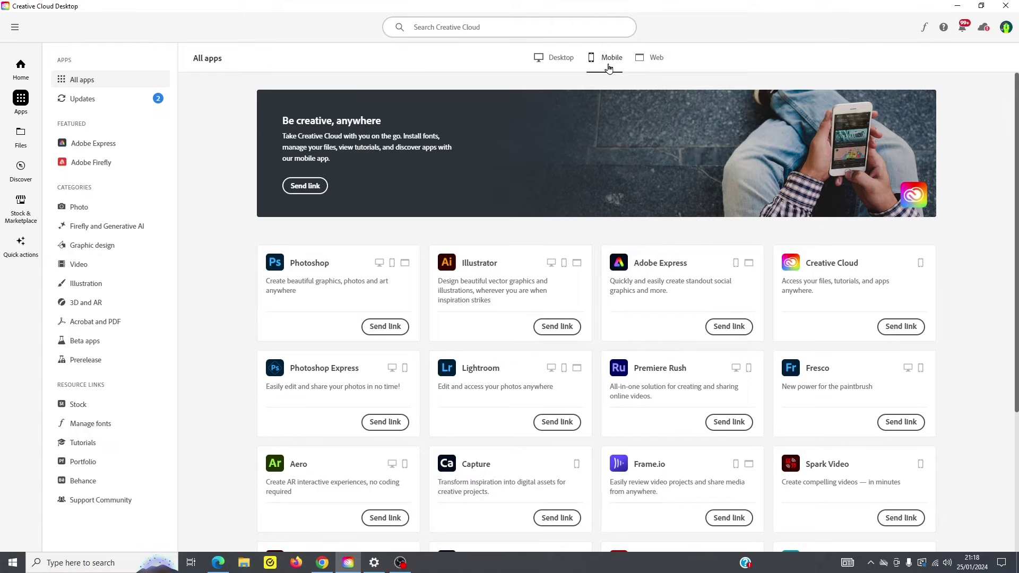
pyautogui.click(661, 63)
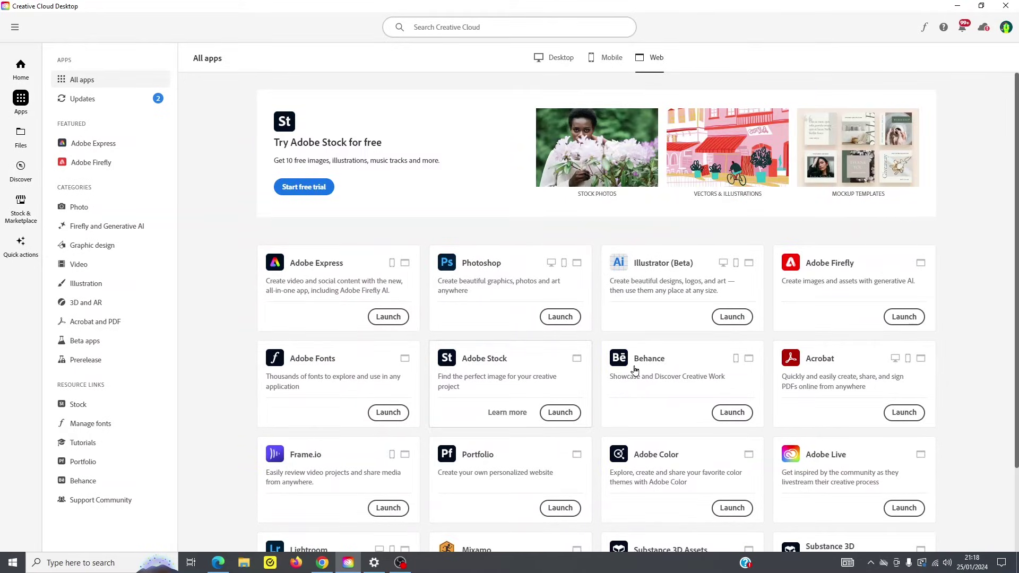